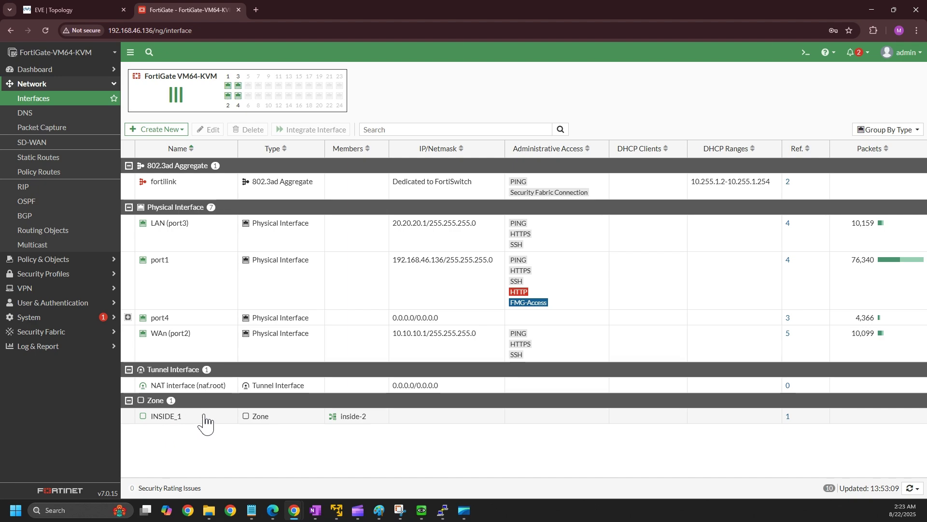
# Open the INSIDE_1 zone for editing and start a new VLAN interface named INSIDE-3 from its interface members
pyautogui.click(194, 421)
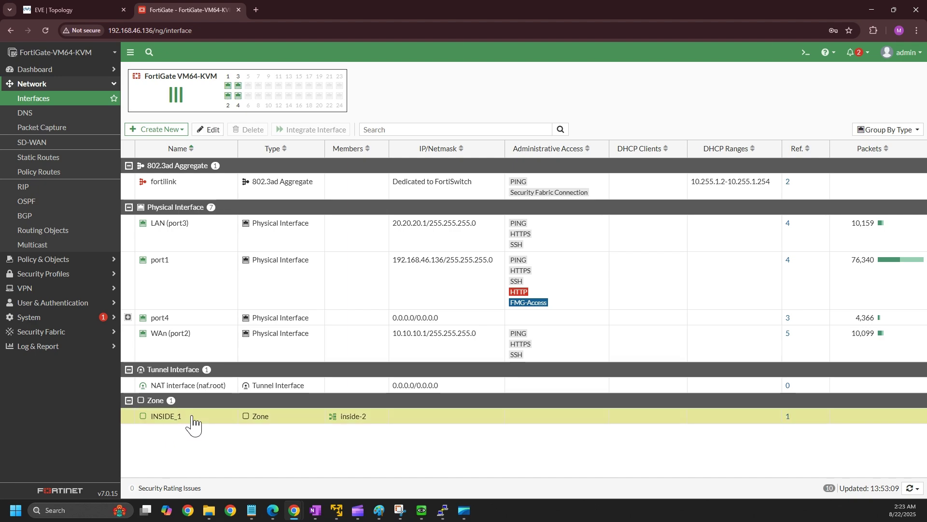
pyautogui.doubleClick(194, 421)
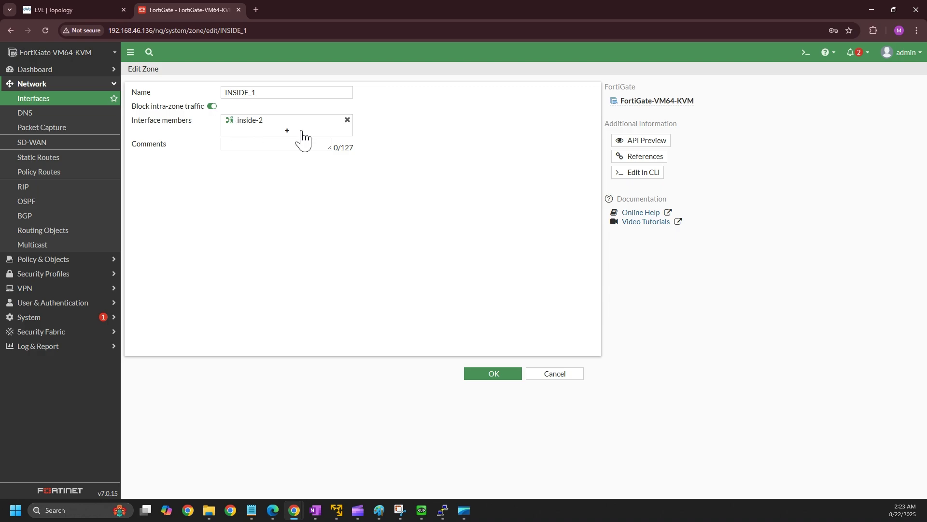
pyautogui.click(287, 131)
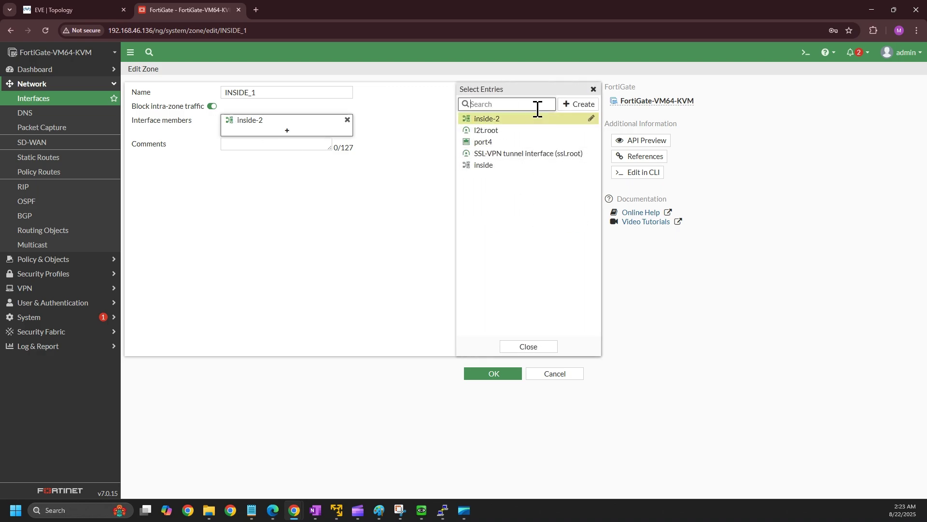
pyautogui.click(578, 105)
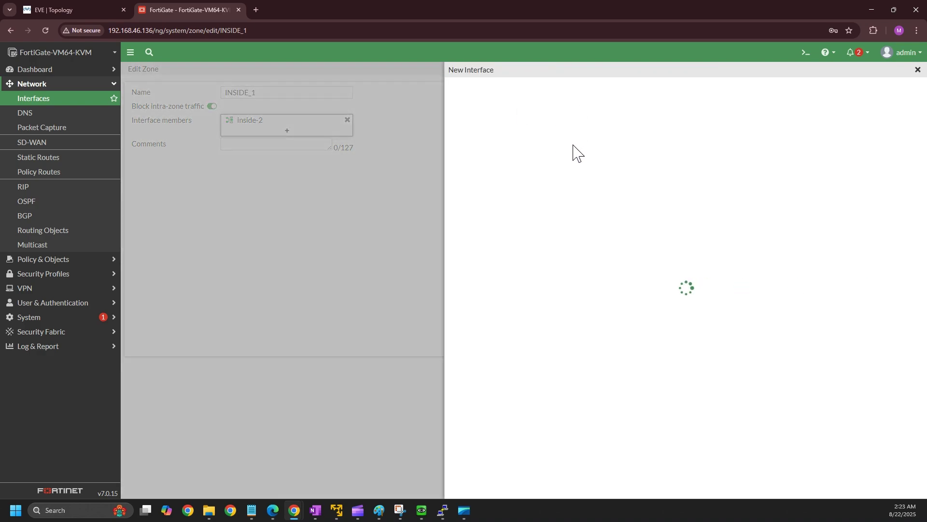
pyautogui.click(524, 95)
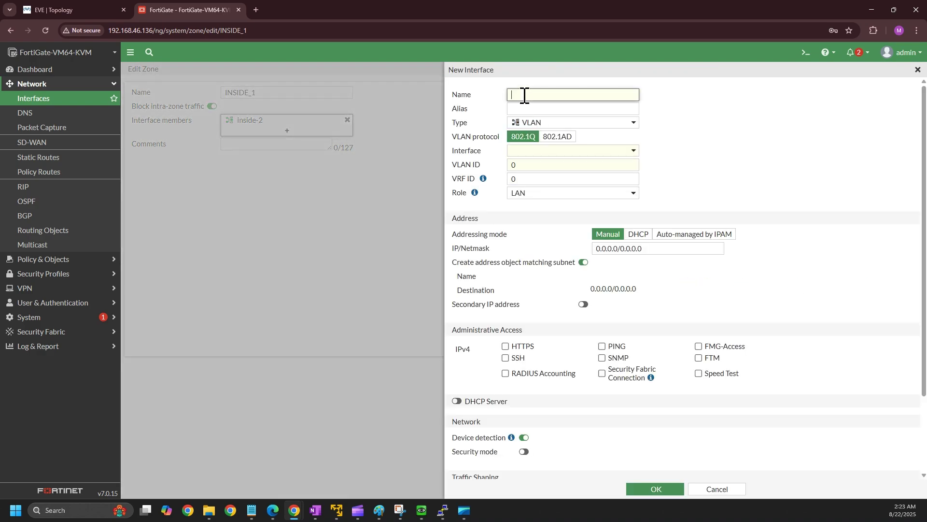
pyautogui.write('INSIDE-3')
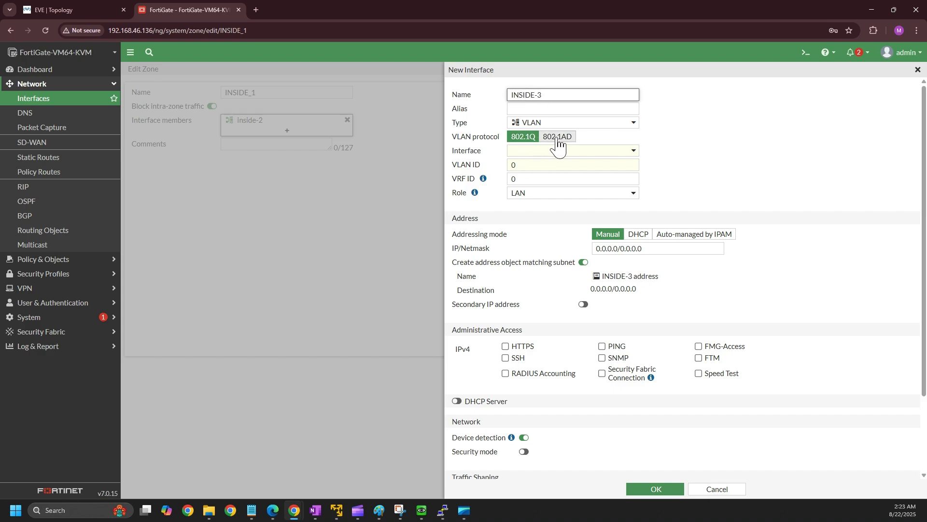
# Base the new VLAN interface on port4 with VLAN ID 60, keeping the LAN role
pyautogui.click(531, 151)
pyautogui.click(556, 215)
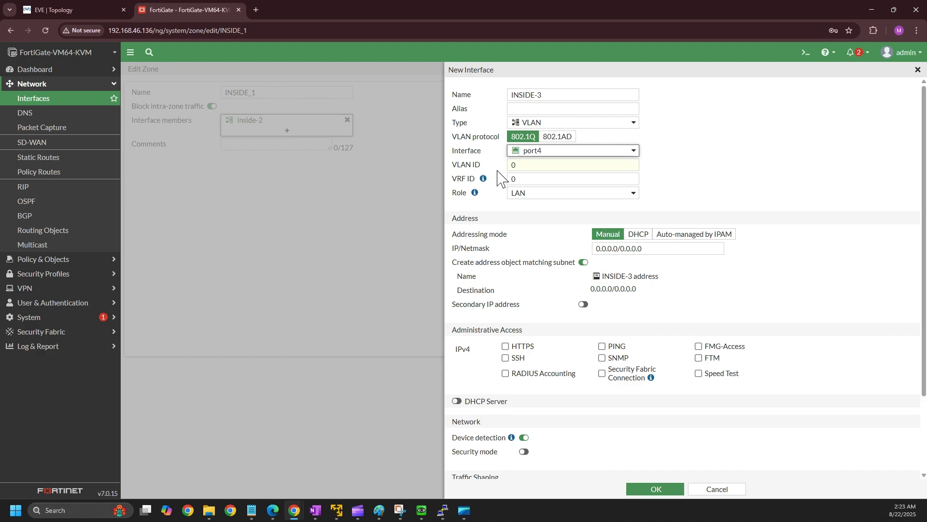
pyautogui.click(528, 168)
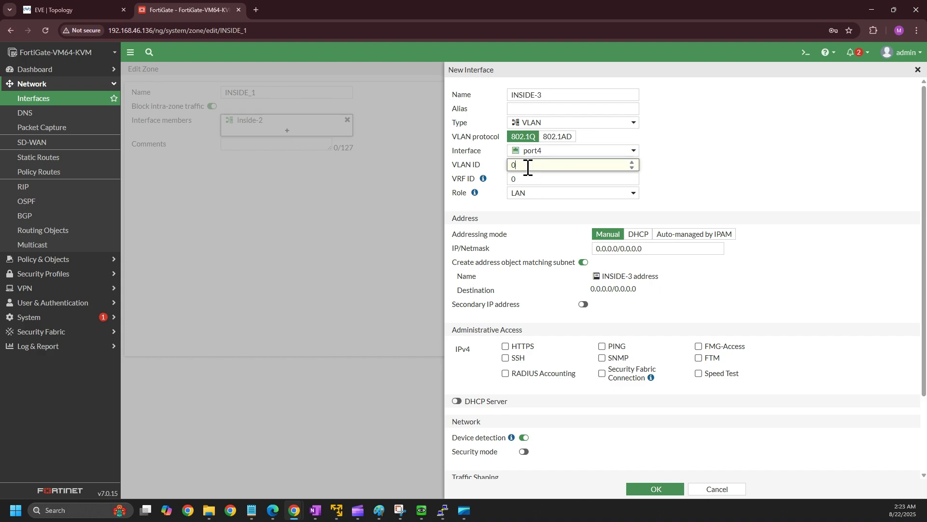
pyautogui.press('BackSpace')
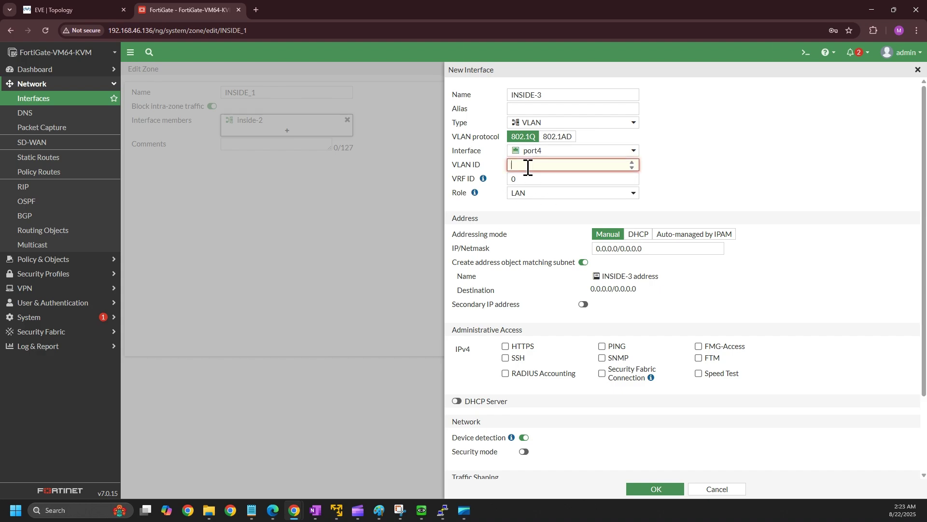
pyautogui.write('60')
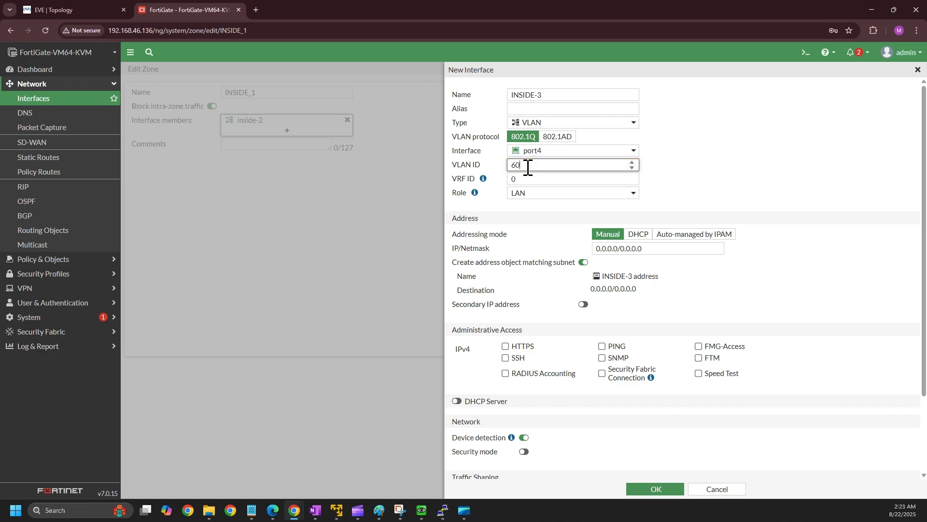
pyautogui.click(532, 196)
pyautogui.click(717, 193)
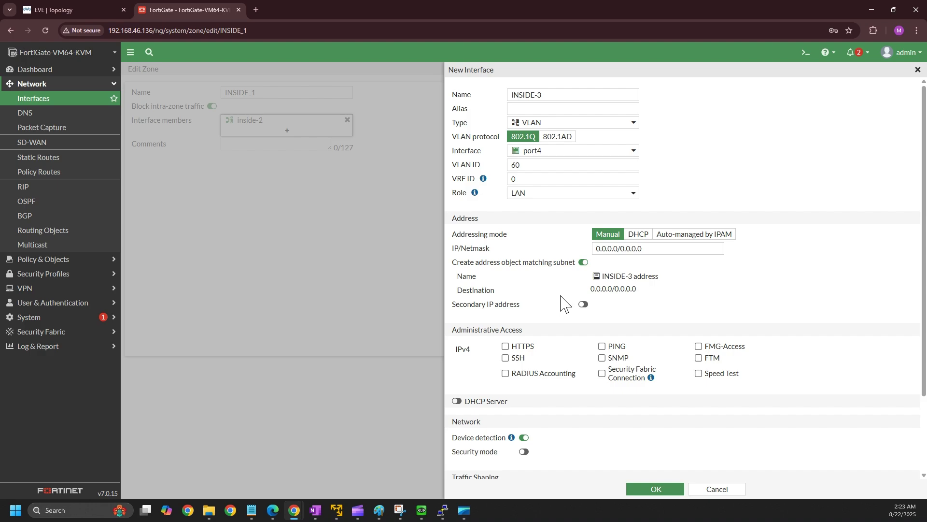
# Assign the new VLAN interface the manual IP/netmask 60.60.60.60/24
pyautogui.click(652, 249)
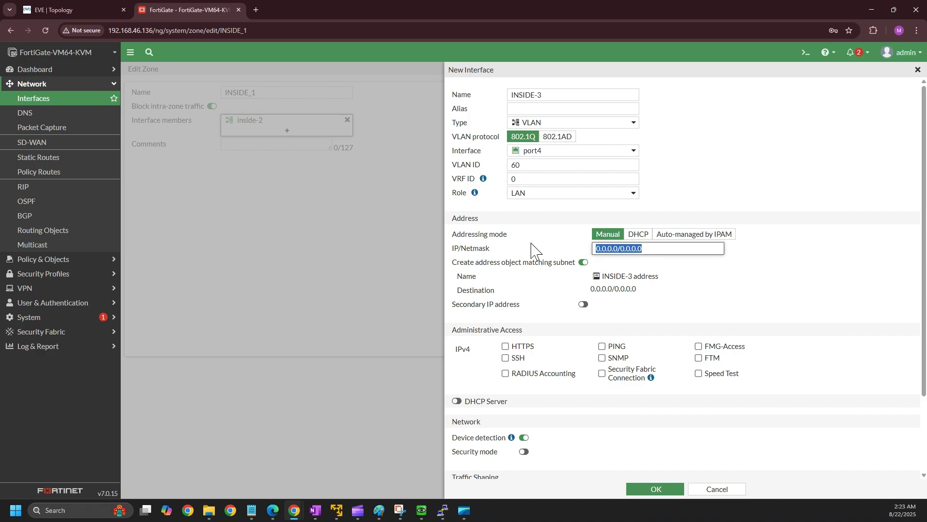
pyautogui.press('BackSpace')
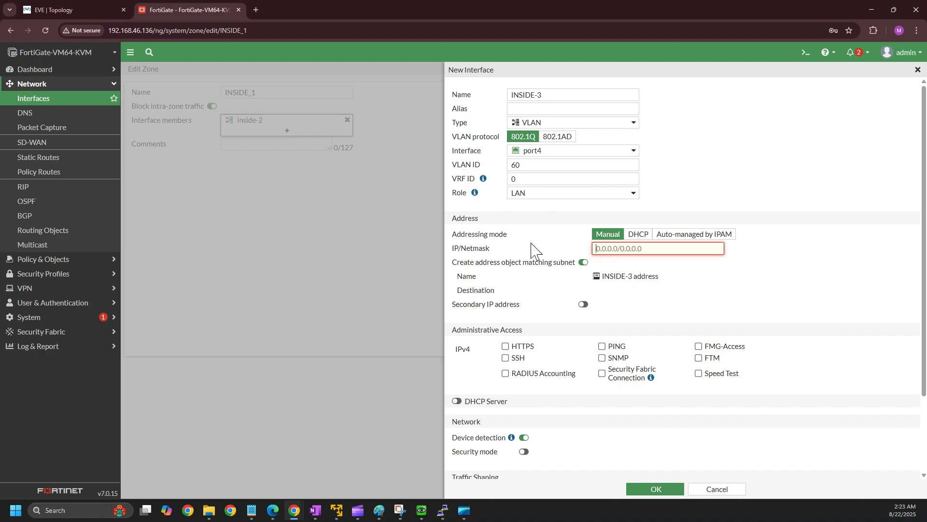
pyautogui.write('60.60.60.60\\24')
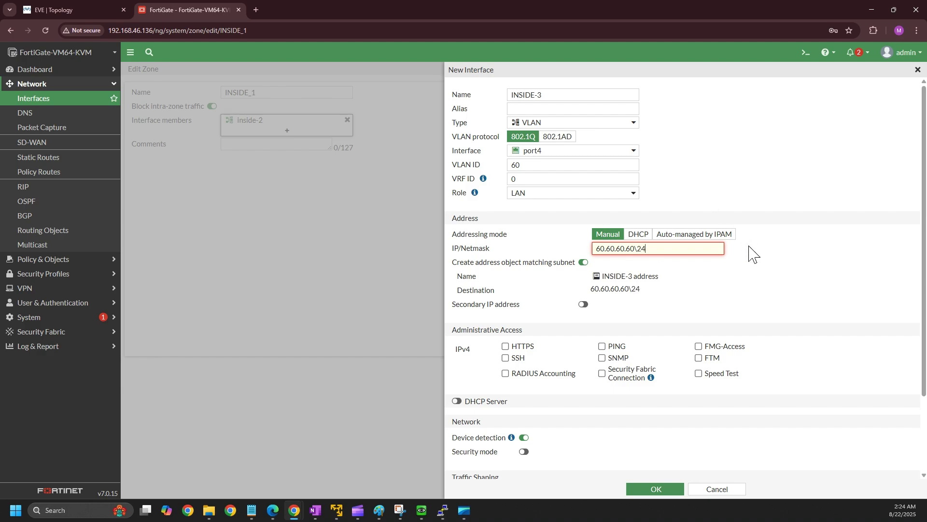
pyautogui.click(695, 300)
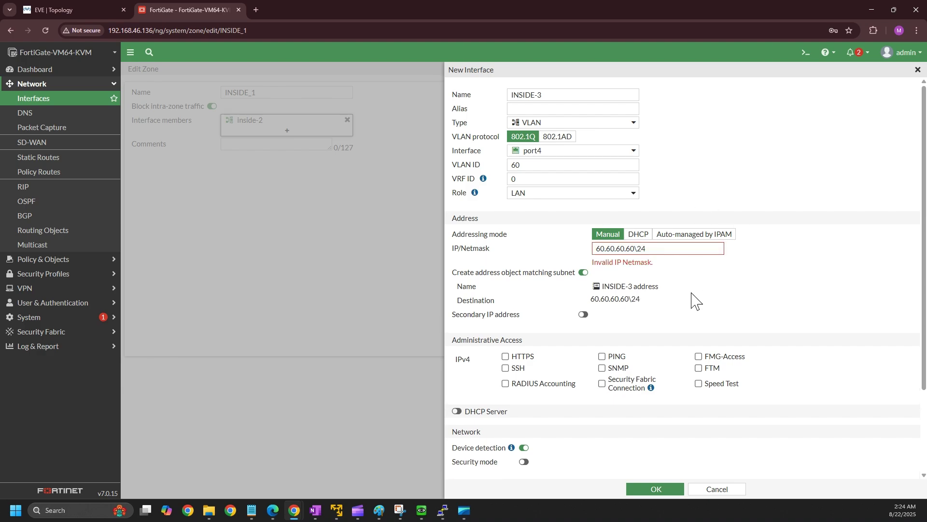
pyautogui.click(652, 250)
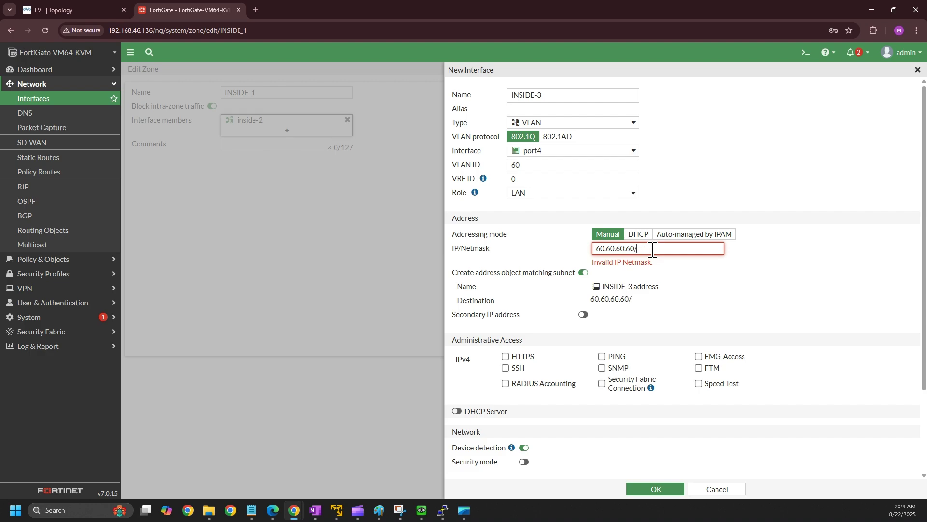
pyautogui.write('24')
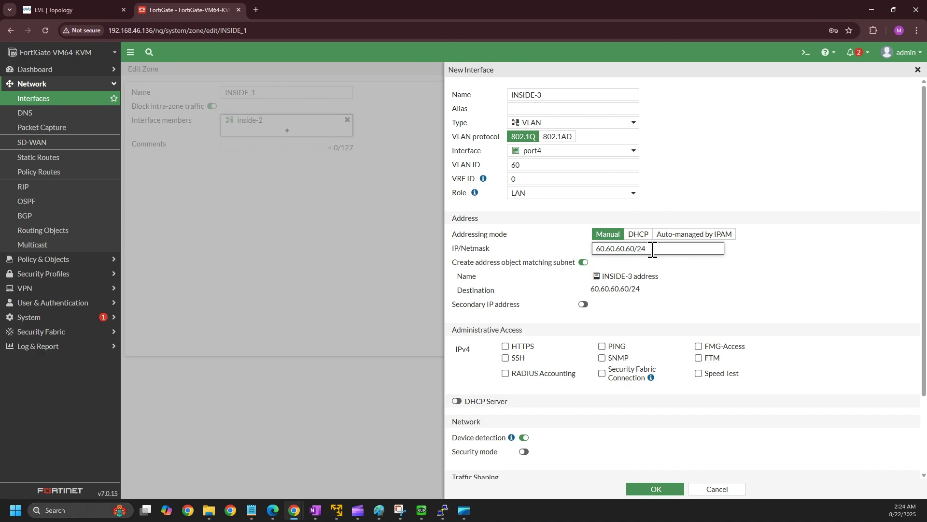
pyautogui.click(694, 314)
# Allow PING as administrative access on the new VLAN interface and save it
pyautogui.scroll(-1, 613, 282)
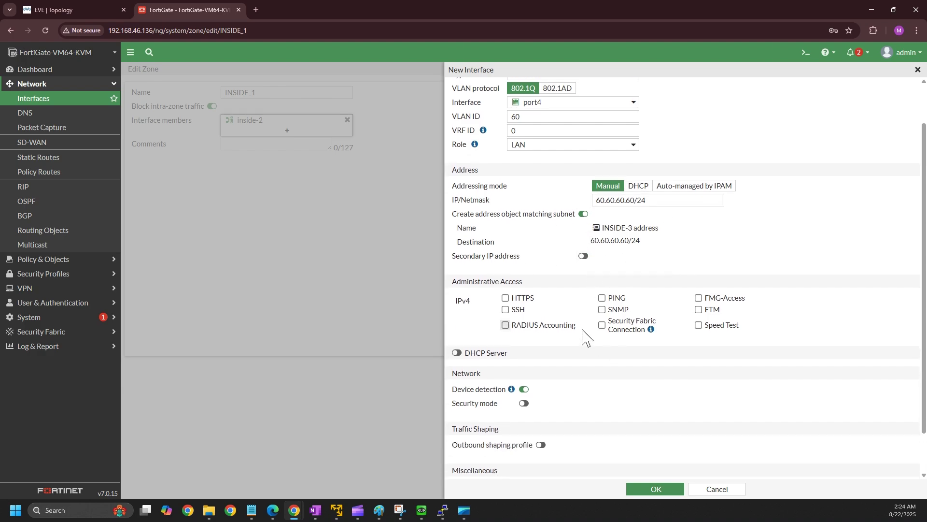
pyautogui.scroll(-1, 551, 362)
pyautogui.click(619, 249)
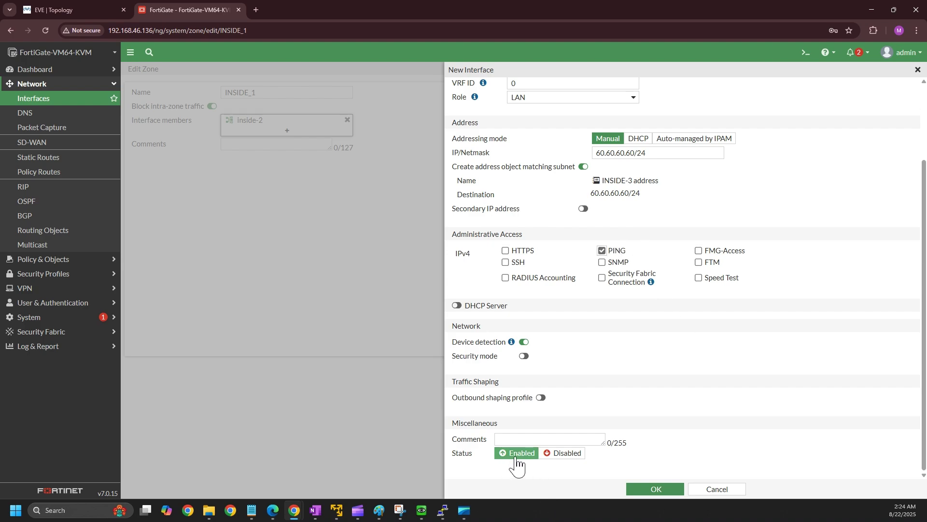
pyautogui.click(650, 489)
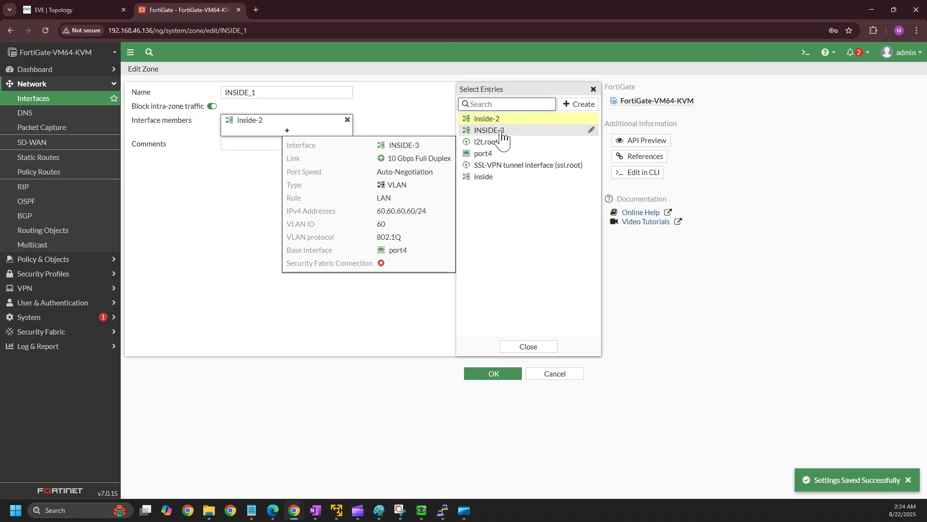
# Add INSIDE-3 and inside as members of the INSIDE_1 zone, save the zone and reload the interface list
pyautogui.click(505, 135)
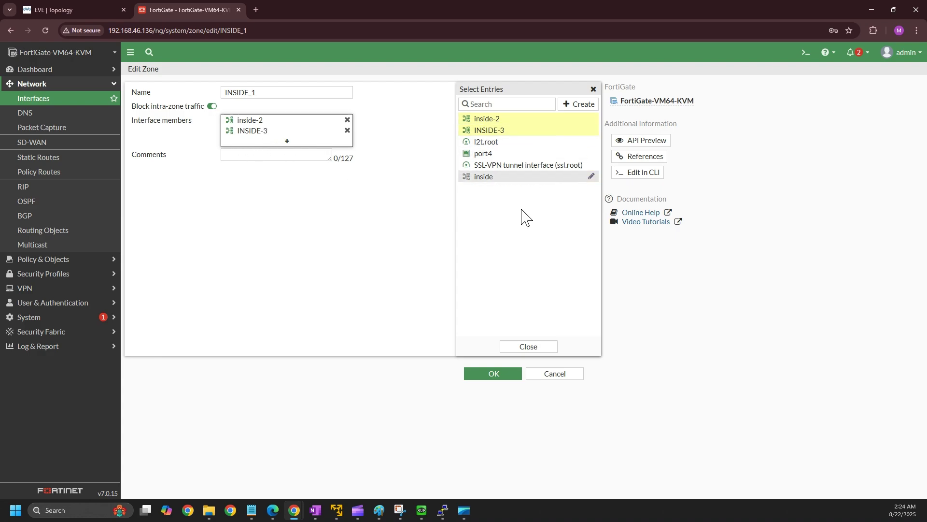
pyautogui.click(521, 182)
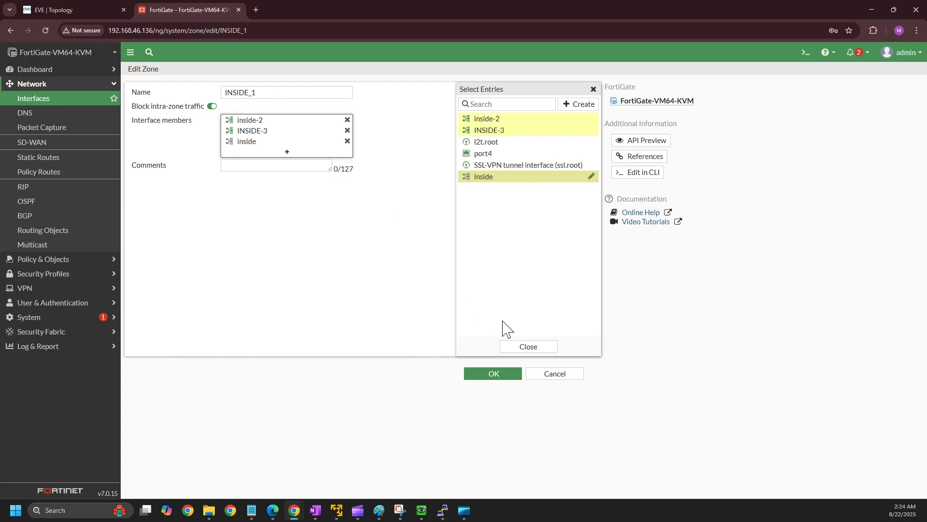
pyautogui.click(484, 374)
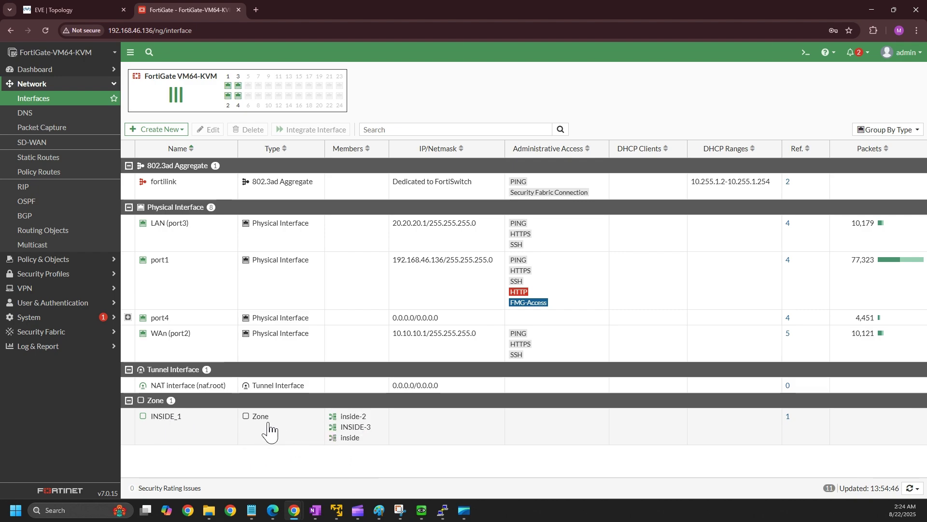
pyautogui.moveTo(356, 434)
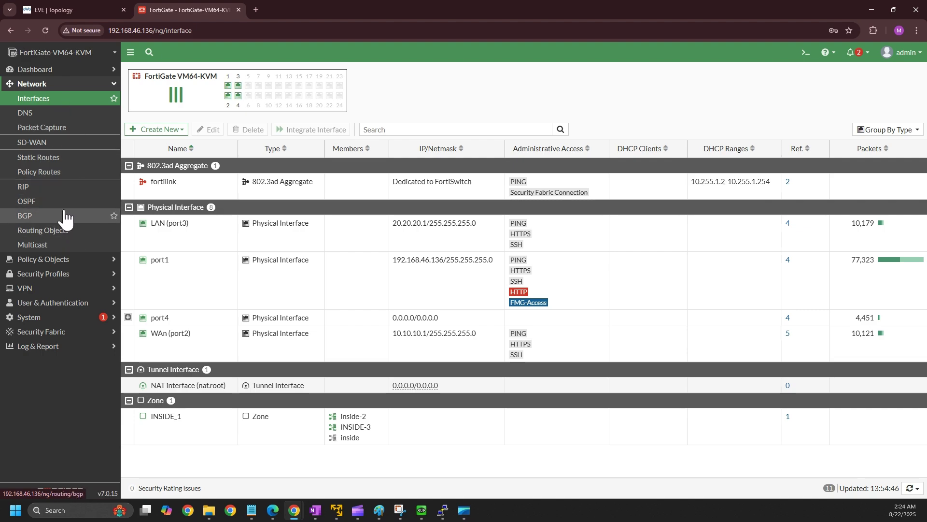
pyautogui.click(58, 98)
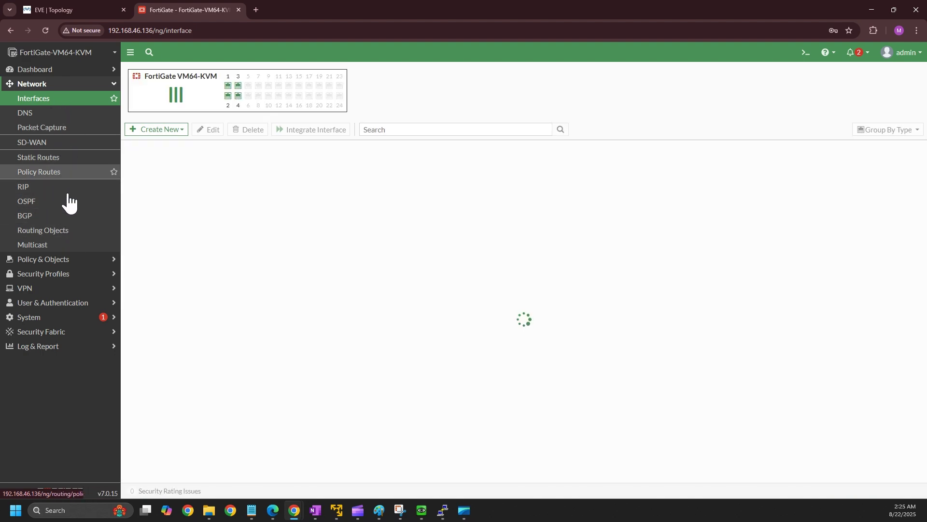
# Open the INSIDE-2 firewall policy, which covers traffic from the INSIDE_1 zone to port1
pyautogui.click(58, 262)
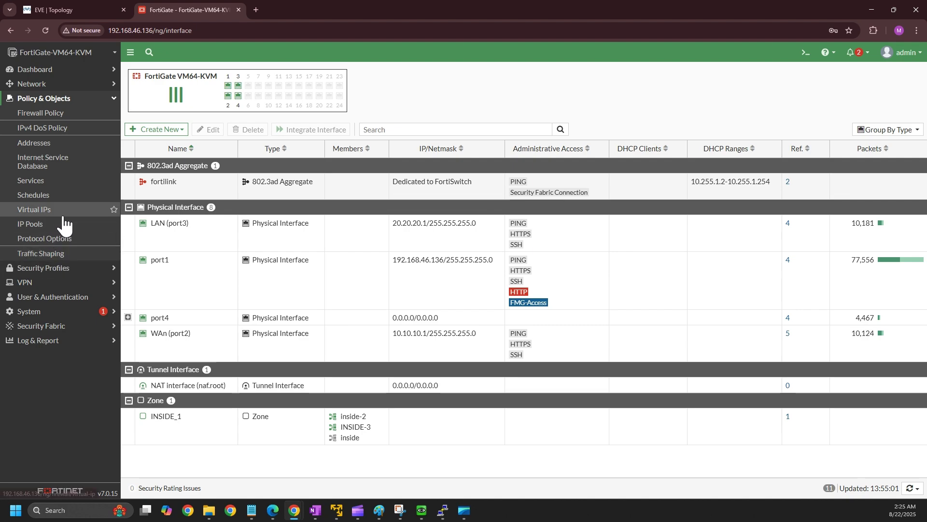
pyautogui.click(46, 115)
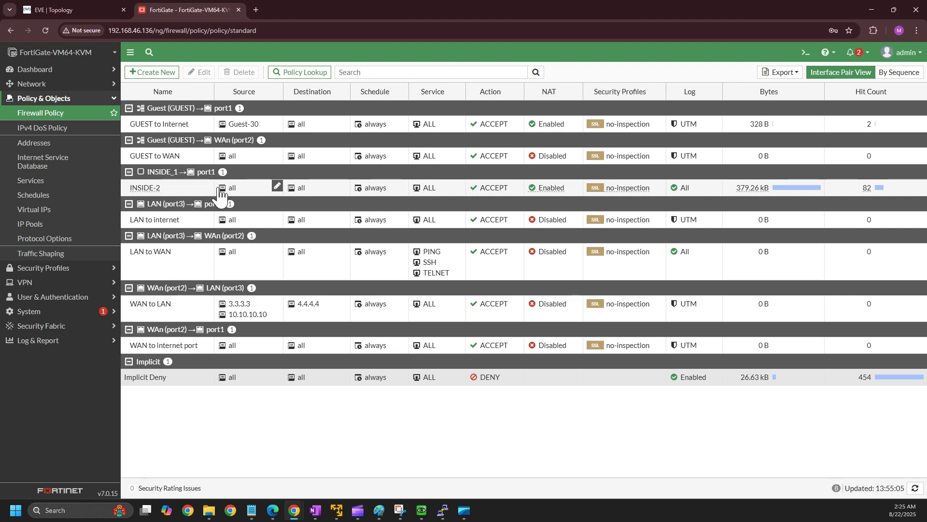
pyautogui.click(172, 171)
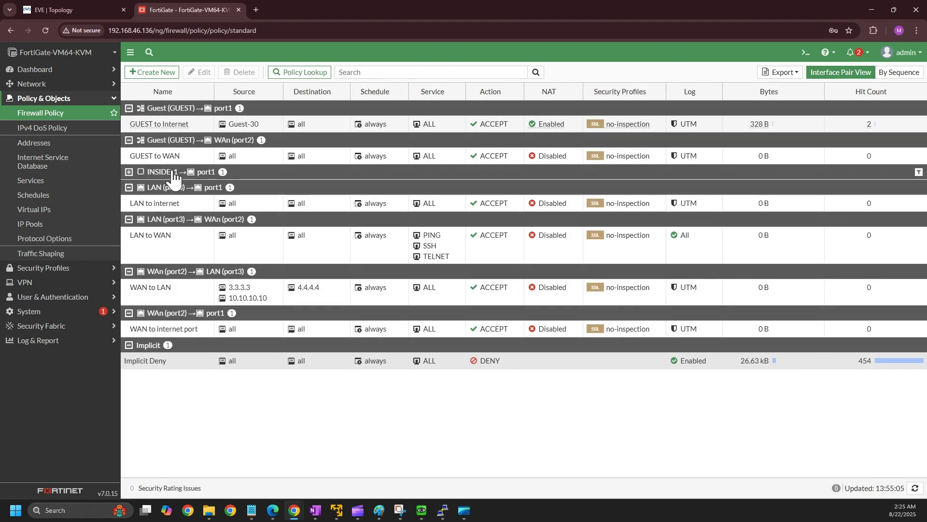
pyautogui.click(164, 171)
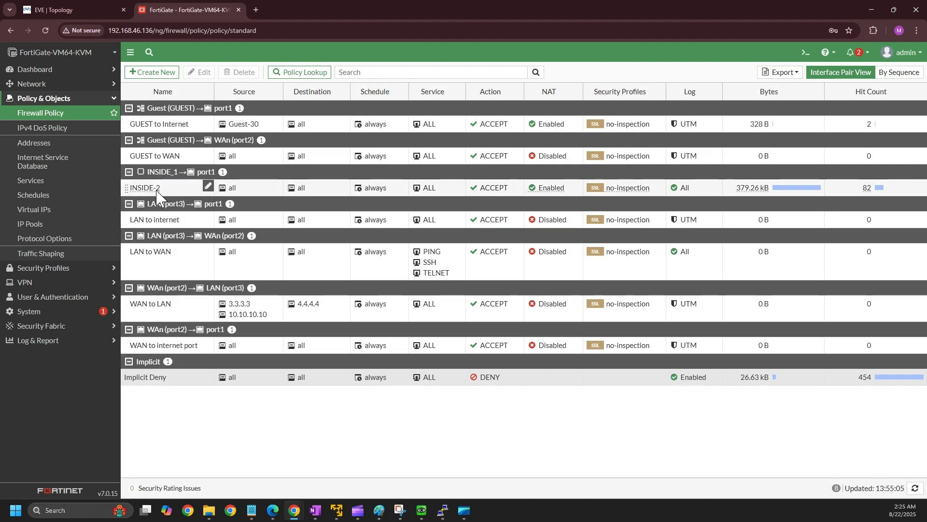
pyautogui.doubleClick(155, 192)
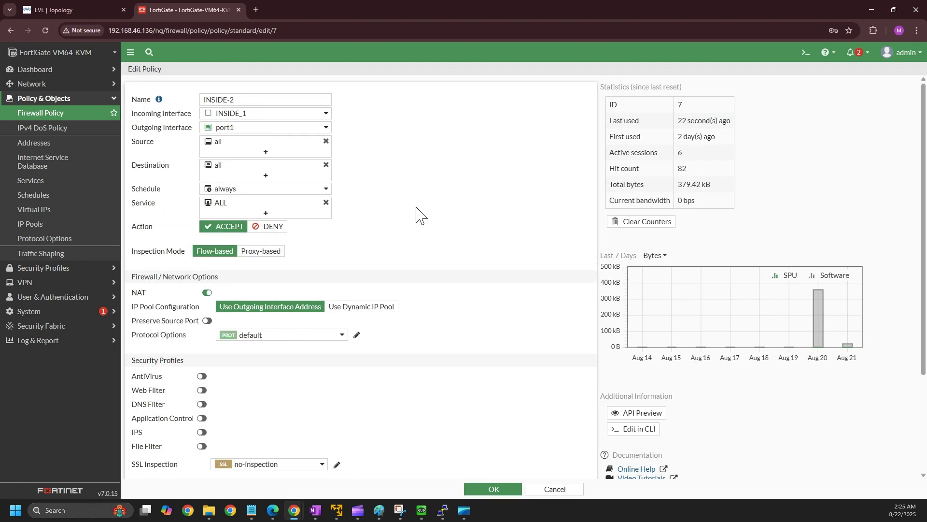
# Examine the members of the INSIDE_1 zone in the policy's incoming interface choices, keeping INSIDE_1 selected
pyautogui.click(263, 115)
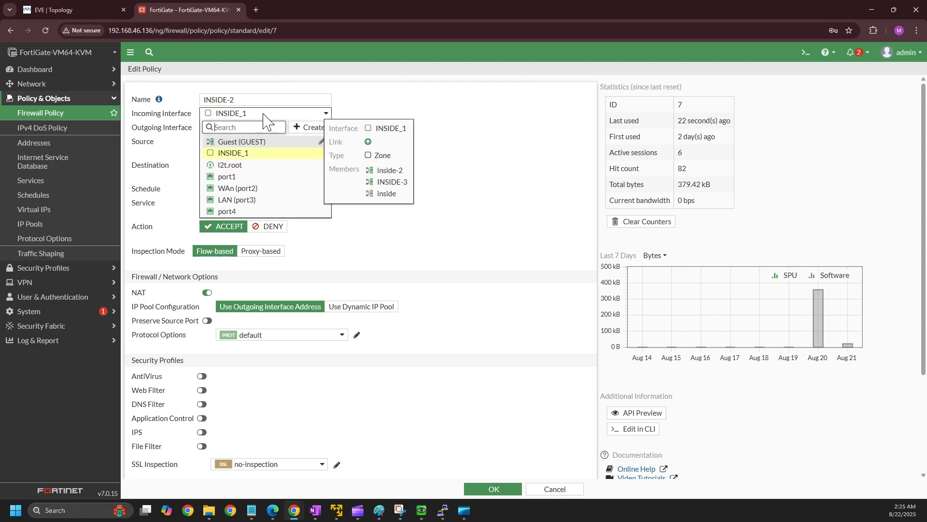
pyautogui.click(246, 154)
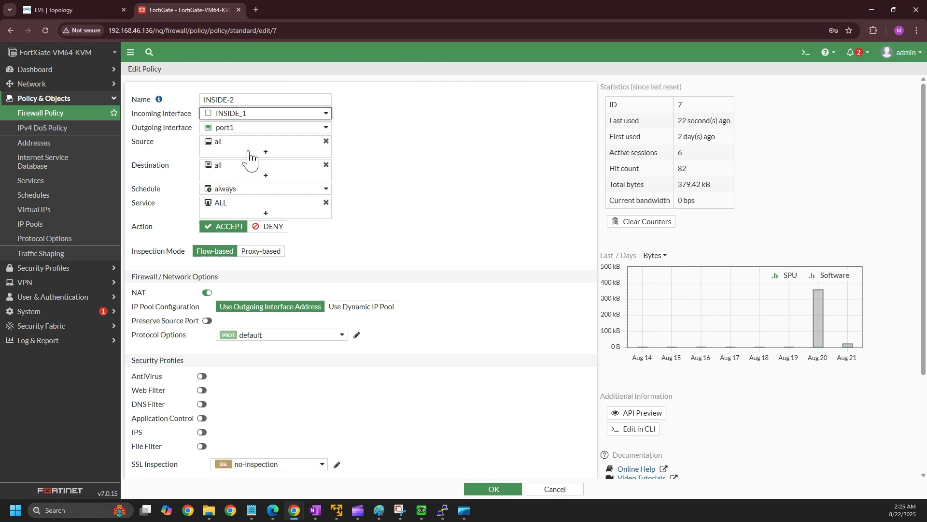
pyautogui.moveTo(261, 119)
pyautogui.click(247, 116)
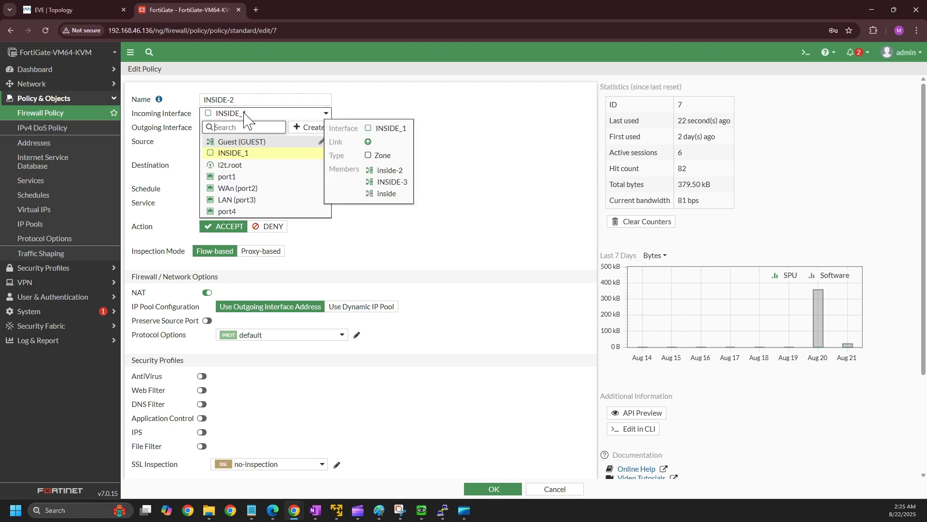
pyautogui.click(240, 154)
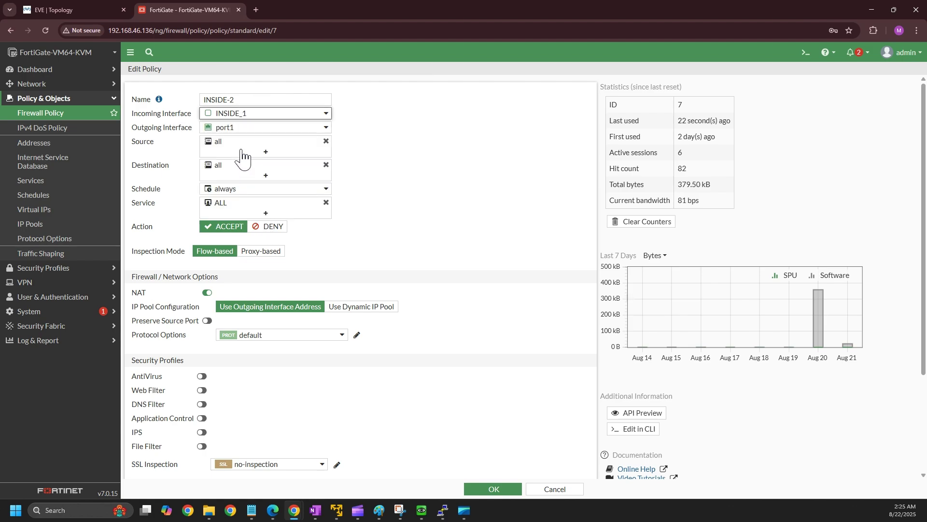
pyautogui.click(252, 117)
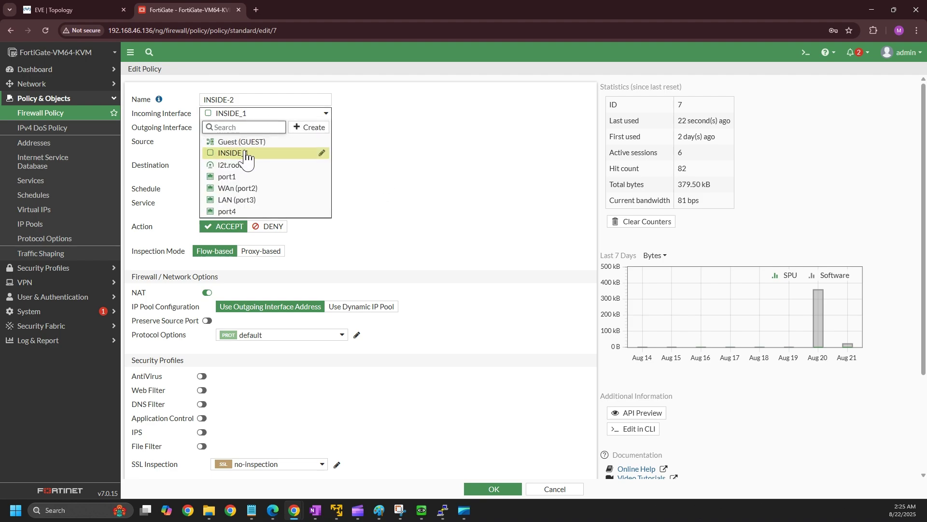
pyautogui.moveTo(244, 153)
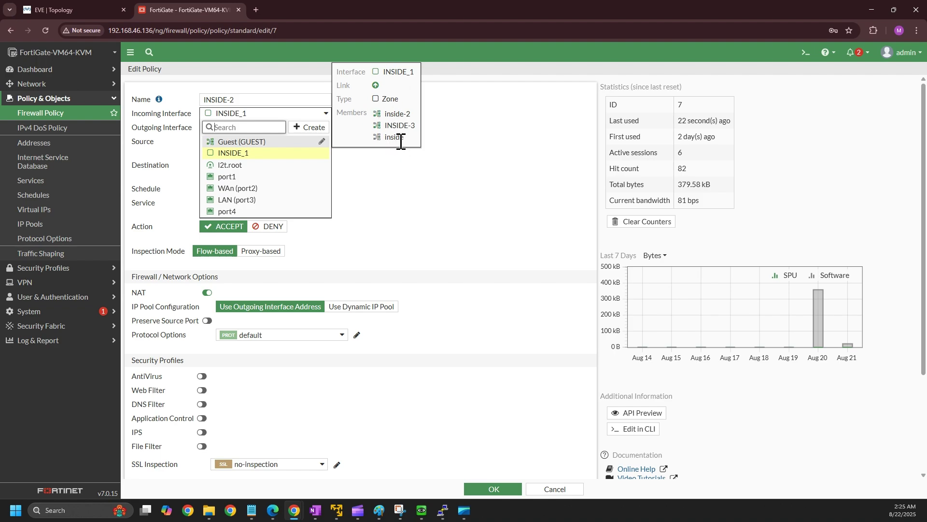
pyautogui.click(464, 186)
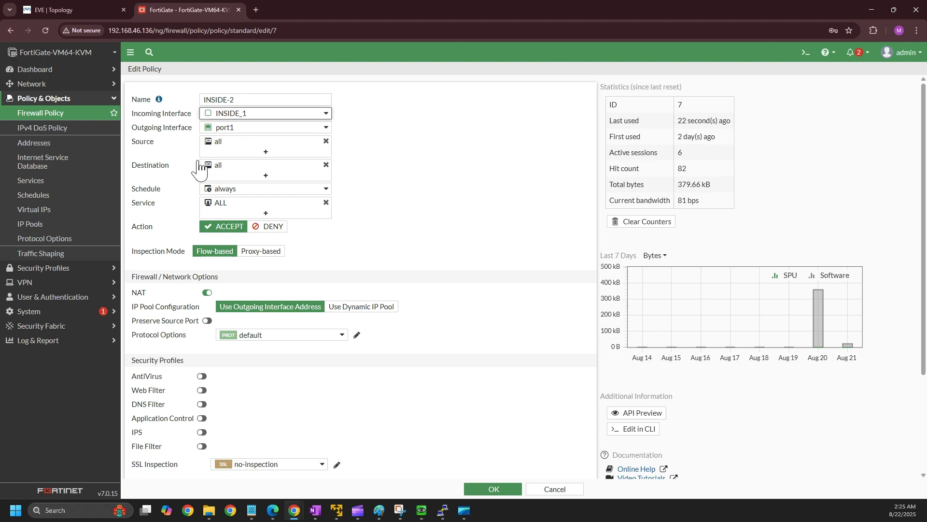
# Review the rest of the INSIDE-2 policy down to its logging options and check the firewall's links in the EVE topology
pyautogui.moveTo(289, 131)
pyautogui.scroll(-2, 234, 434)
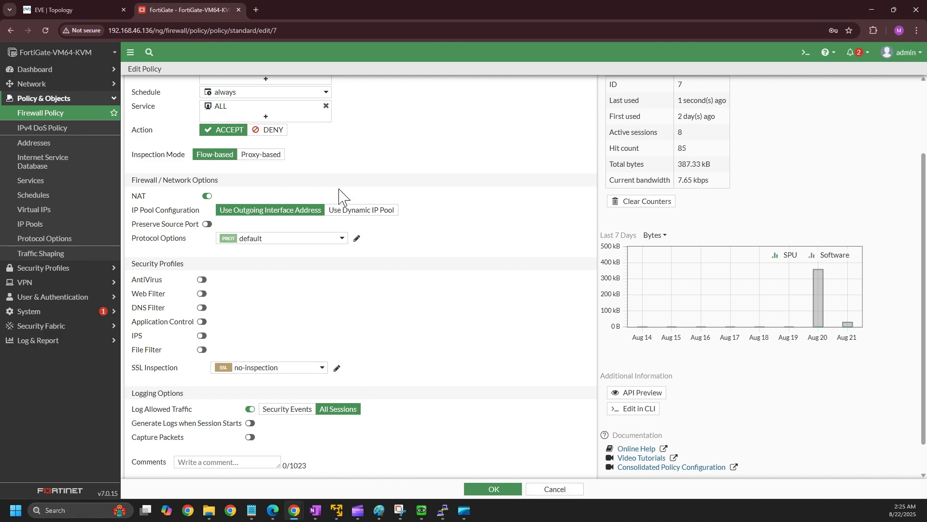
pyautogui.scroll(2, 343, 193)
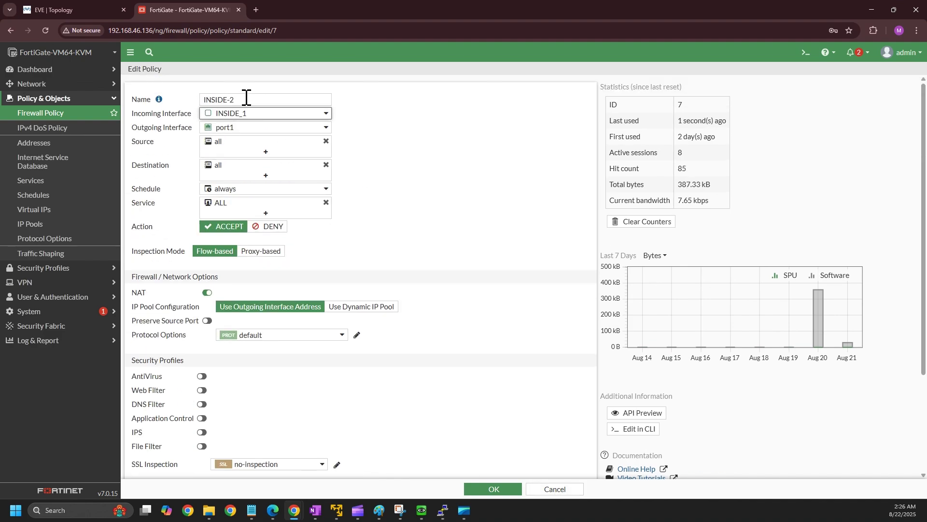
pyautogui.click(63, 8)
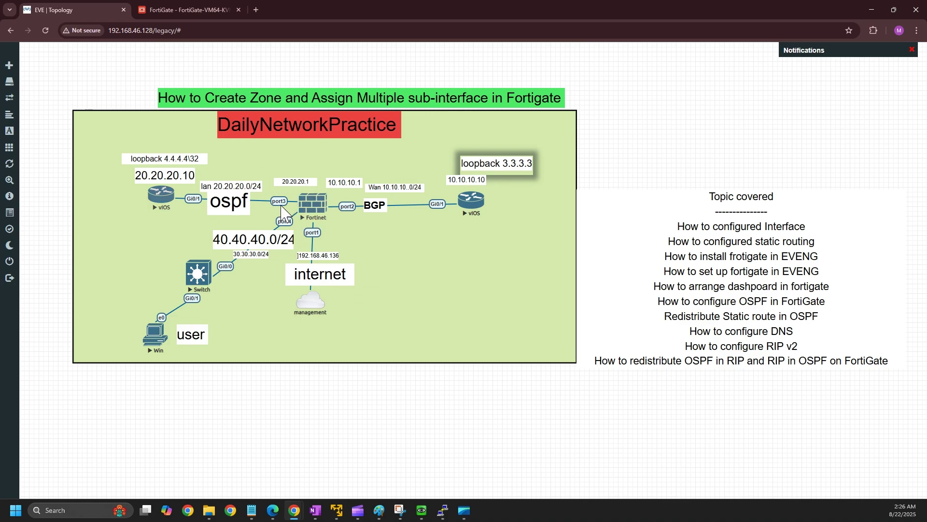
pyautogui.click(186, 10)
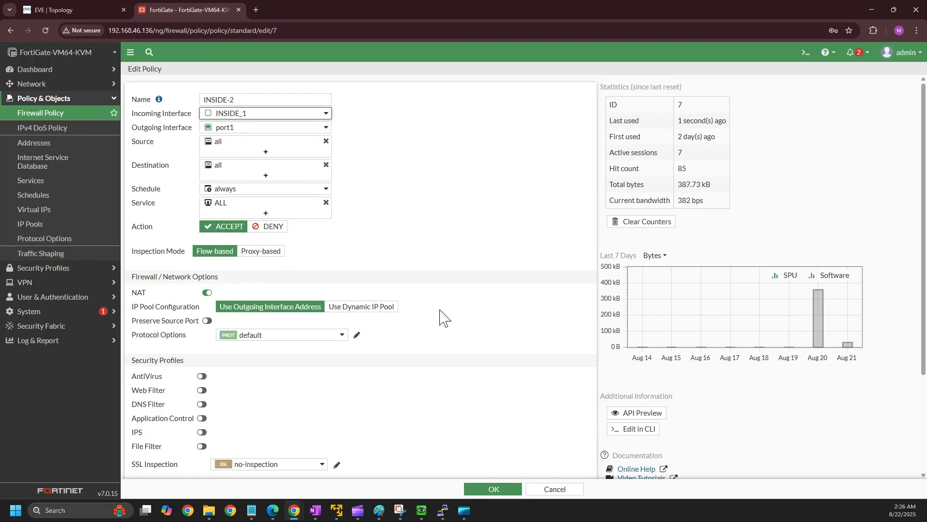
# Show the FortiGate's network interface list and expand port4 to view its VLAN interfaces
pyautogui.click(62, 85)
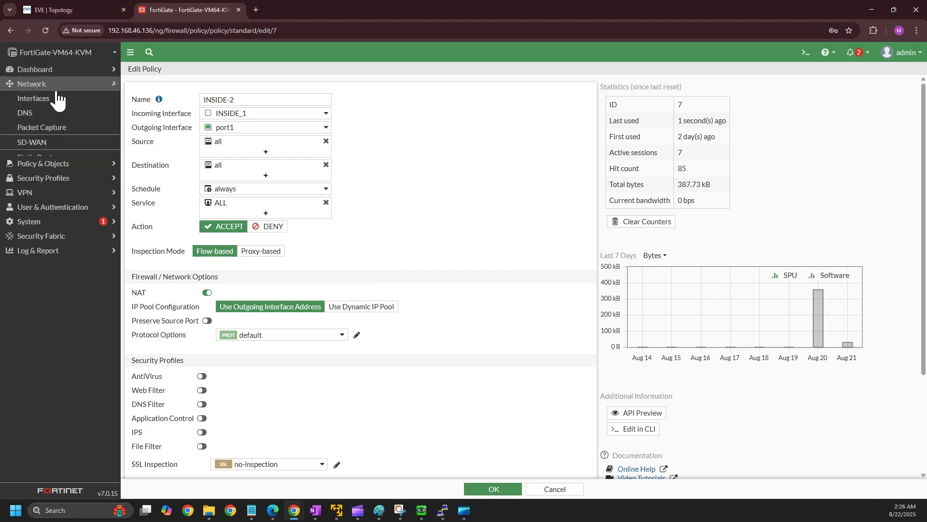
pyautogui.click(57, 85)
pyautogui.click(57, 98)
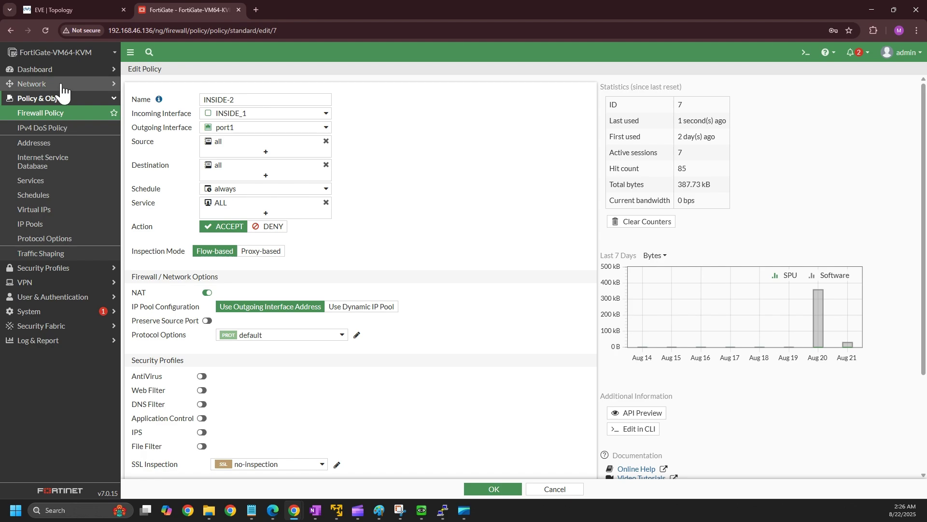
pyautogui.click(61, 83)
pyautogui.click(62, 99)
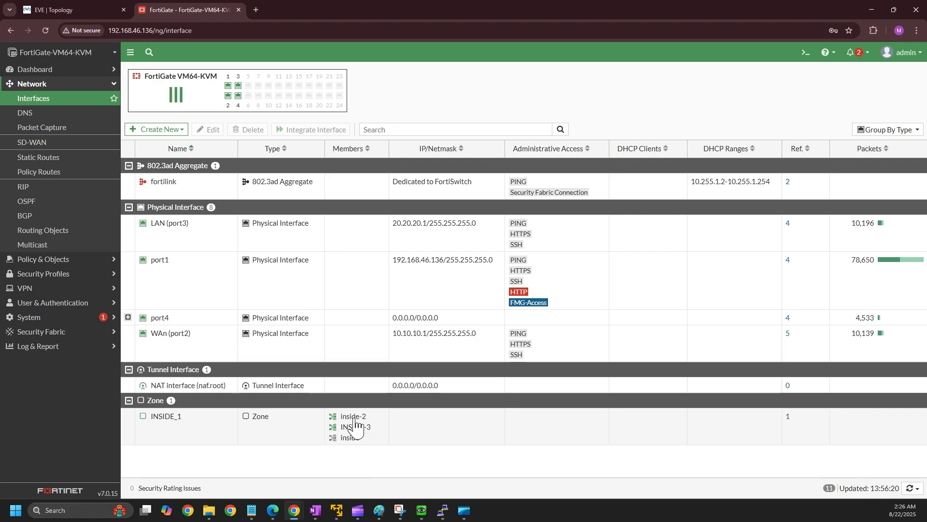
pyautogui.click(130, 320)
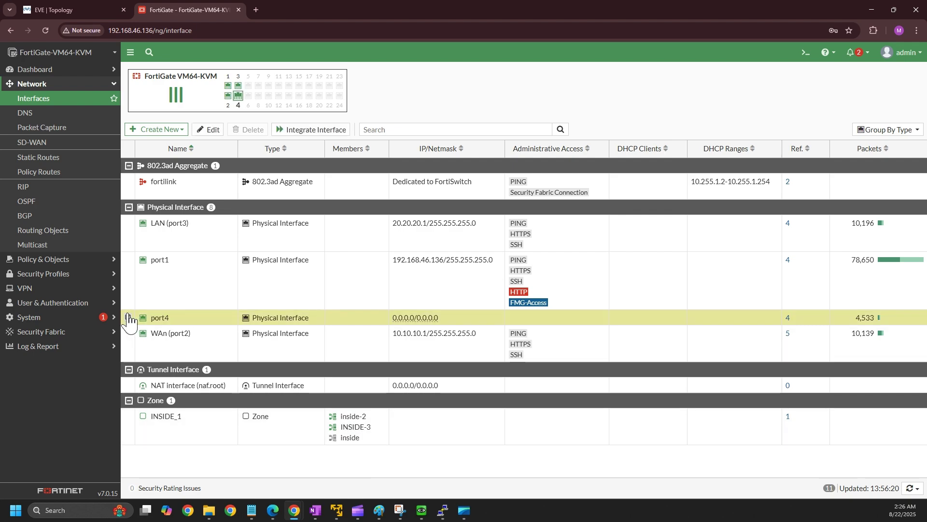
pyautogui.click(129, 317)
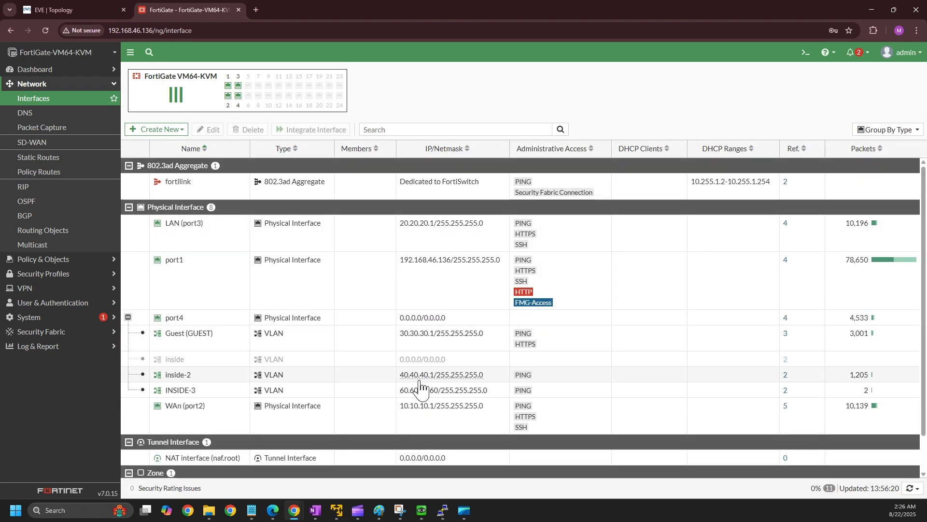
# Open the INSIDE_1 zone to inspect its members and the interfaces available to add, leaving it without changes
pyautogui.scroll(-1, 410, 440)
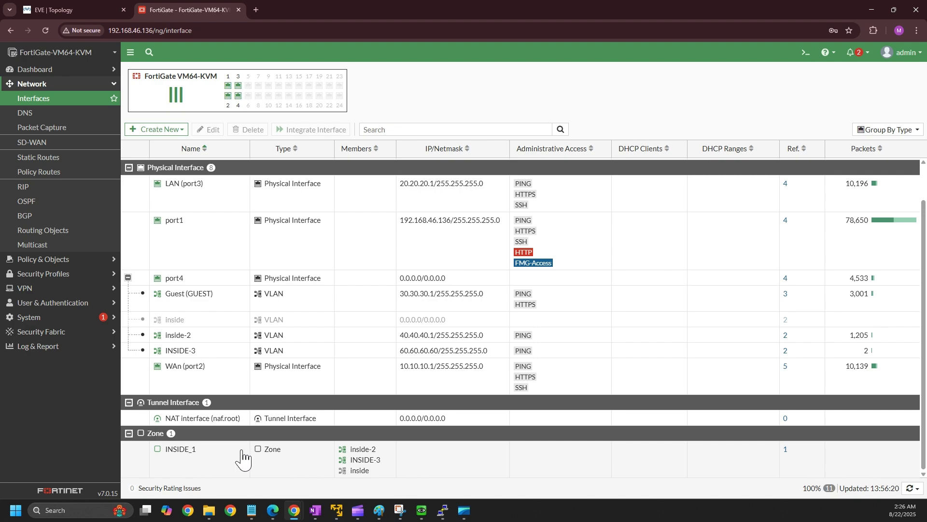
pyautogui.doubleClick(185, 454)
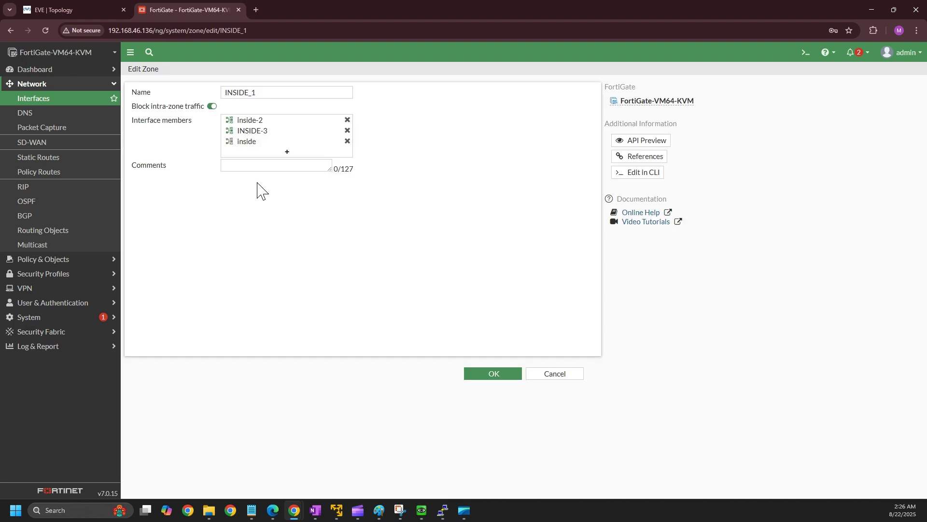
pyautogui.click(285, 153)
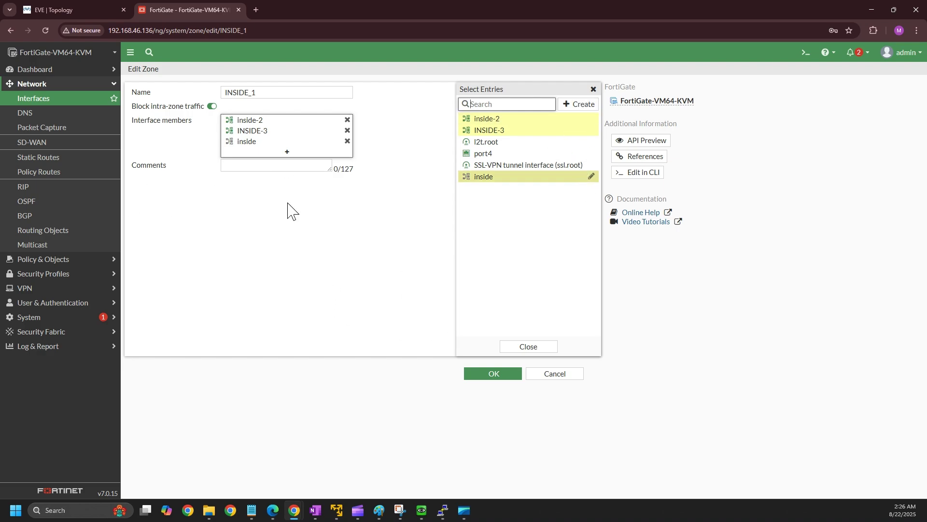
pyautogui.click(595, 89)
pyautogui.click(564, 375)
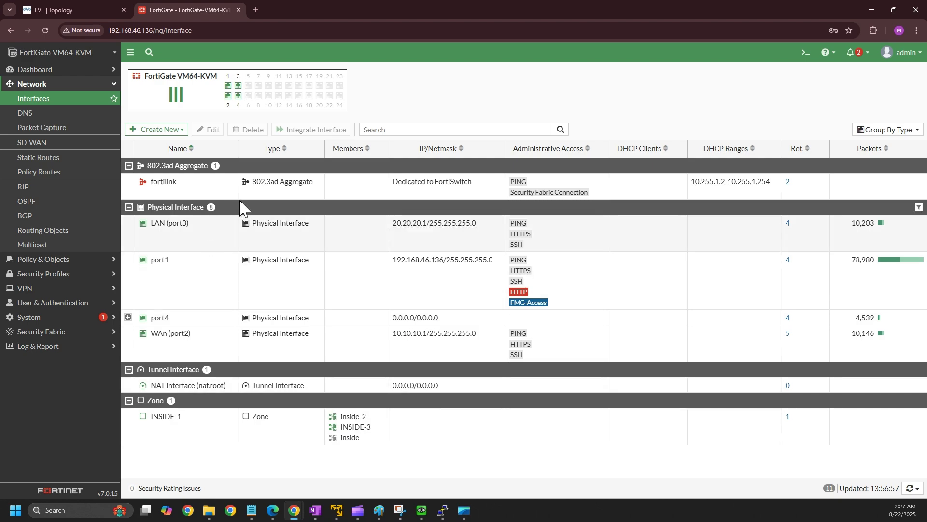
# Switch to the Windows client in the QEMU window and open the Cisco website from the Google results for cisco.com
pyautogui.click(99, 9)
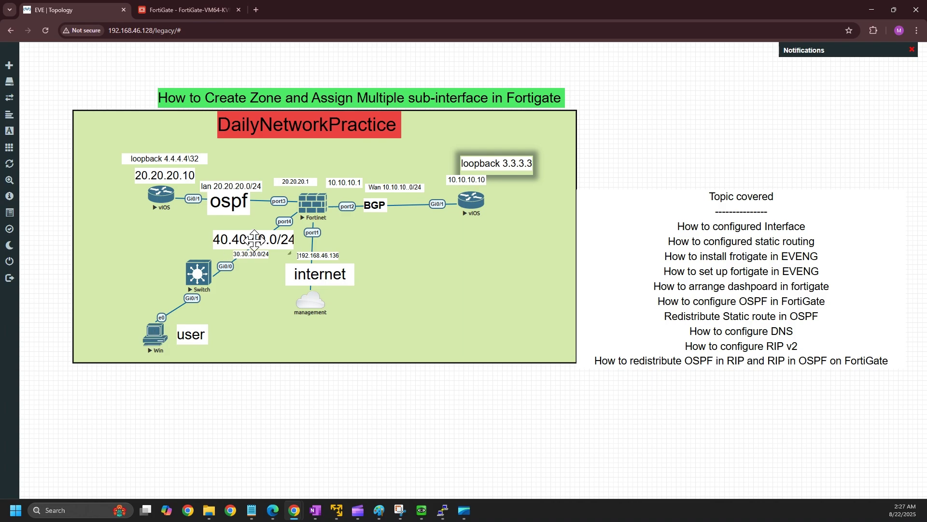
pyautogui.click(212, 9)
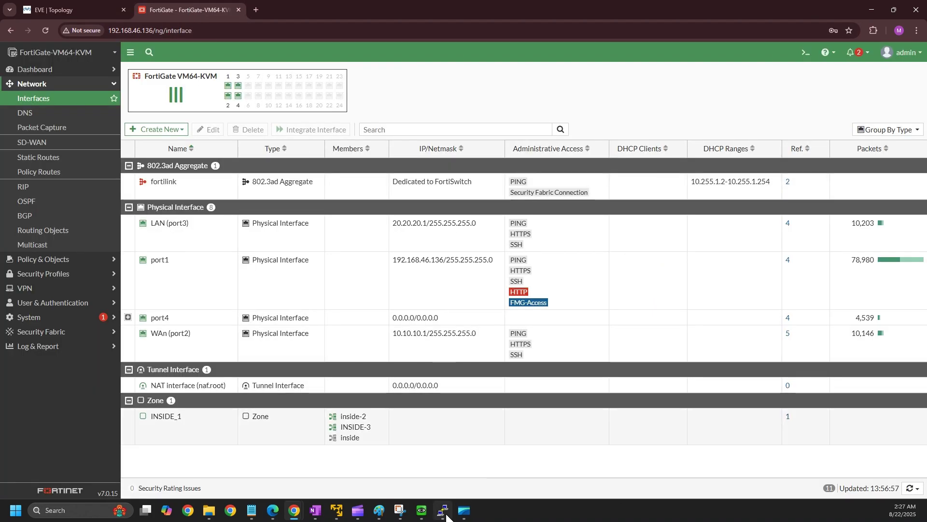
pyautogui.click(445, 515)
pyautogui.click(446, 515)
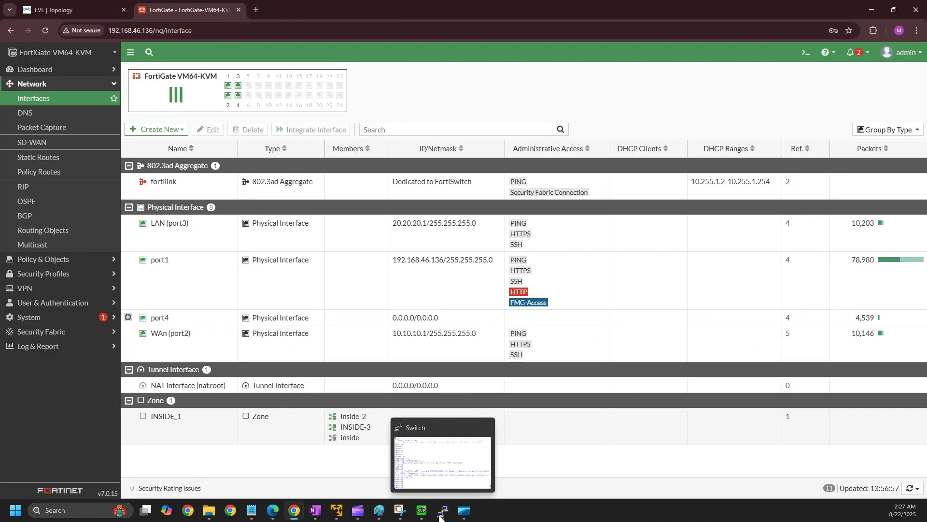
pyautogui.click(422, 511)
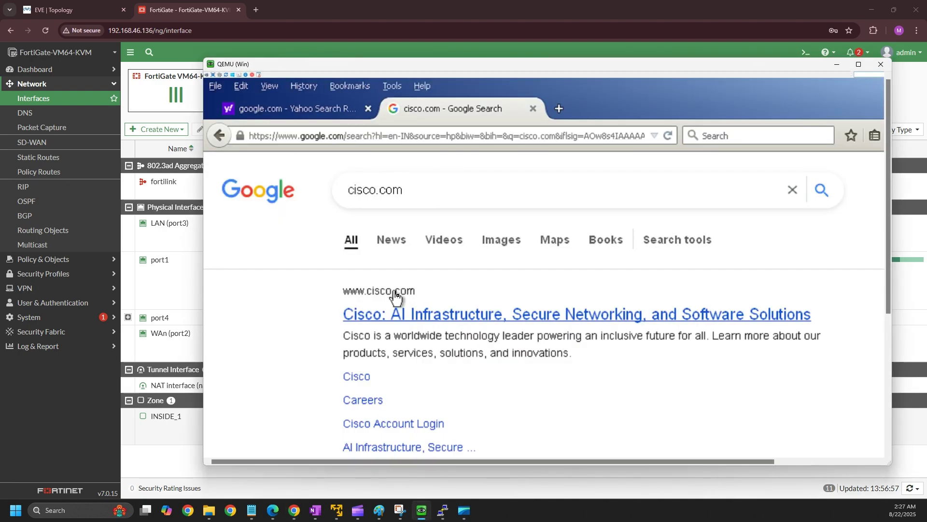
pyautogui.click(391, 317)
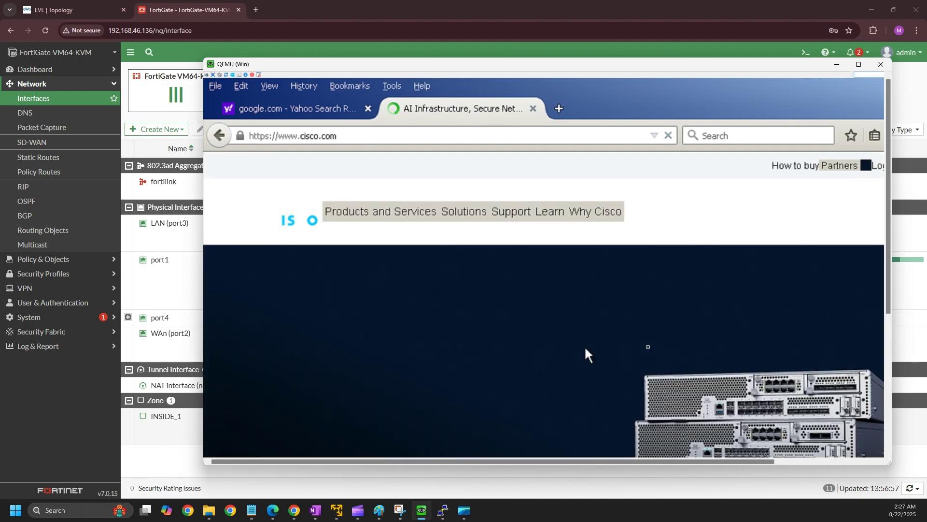
# Return to the FortiGate, show the Forward Traffic log and open the details of its newest entry
pyautogui.click(837, 64)
pyautogui.click(60, 347)
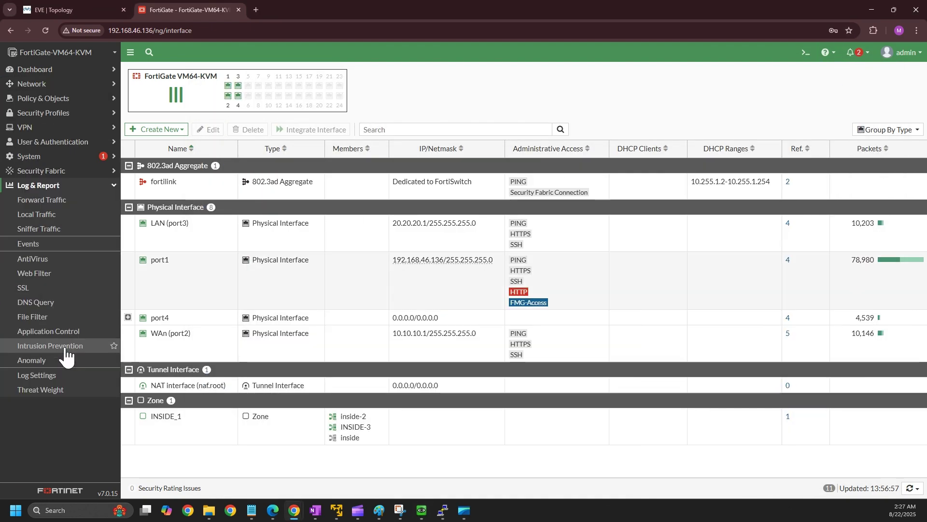
pyautogui.click(54, 202)
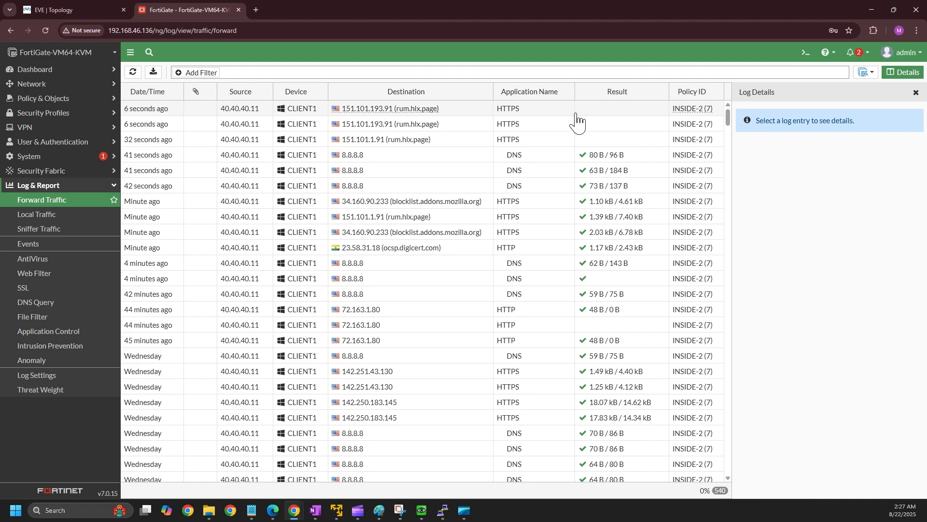
pyautogui.doubleClick(694, 114)
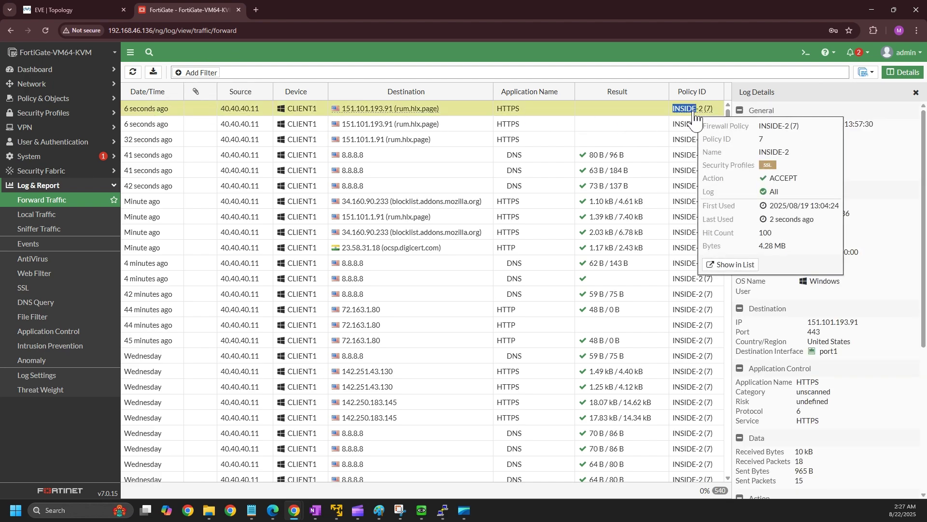
pyautogui.click(891, 224)
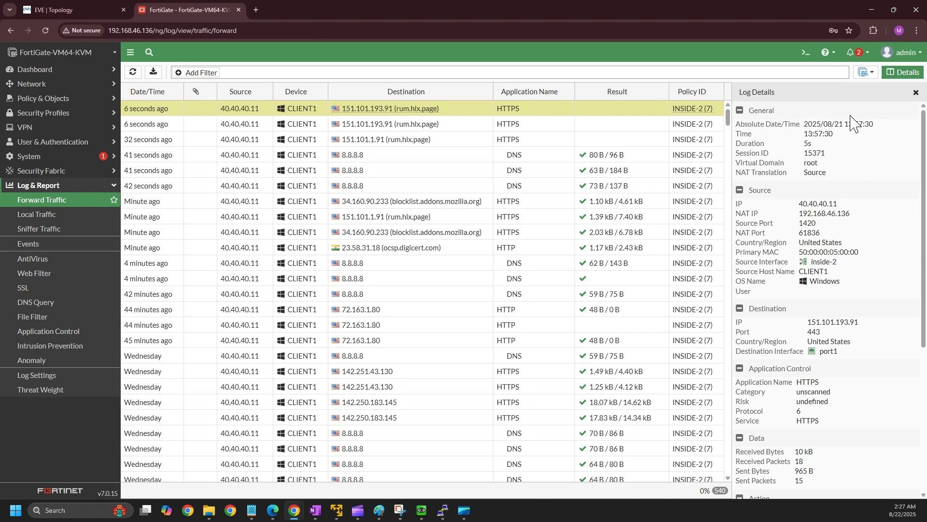
# Check the policy matched by the newest log entry, read through its full details and return to the EVE topology
pyautogui.moveTo(687, 114)
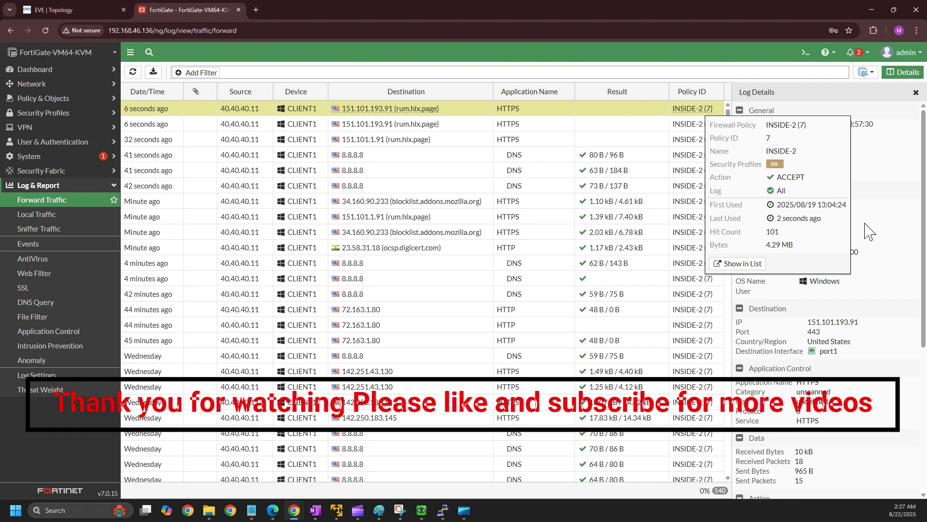
pyautogui.click(893, 235)
pyautogui.scroll(-3, 872, 374)
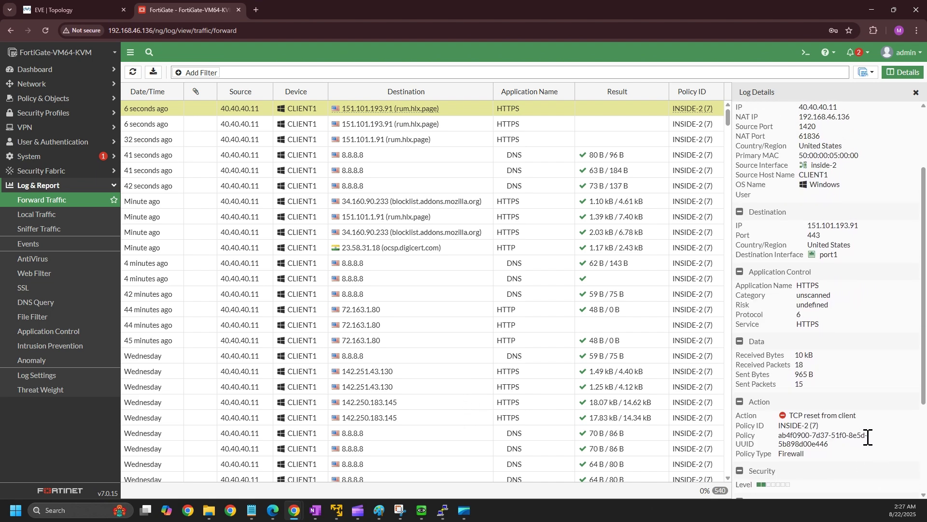
pyautogui.scroll(-2, 870, 429)
pyautogui.scroll(-1, 879, 338)
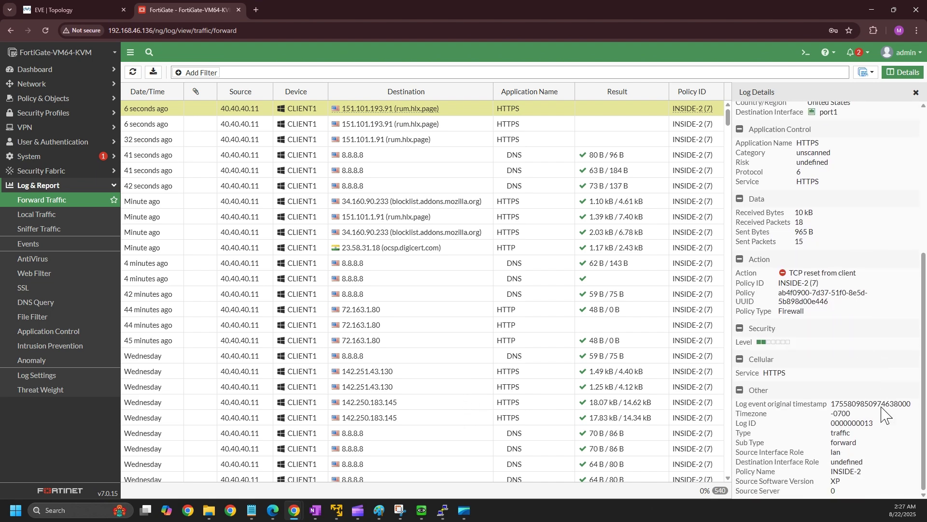
pyautogui.scroll(5, 846, 358)
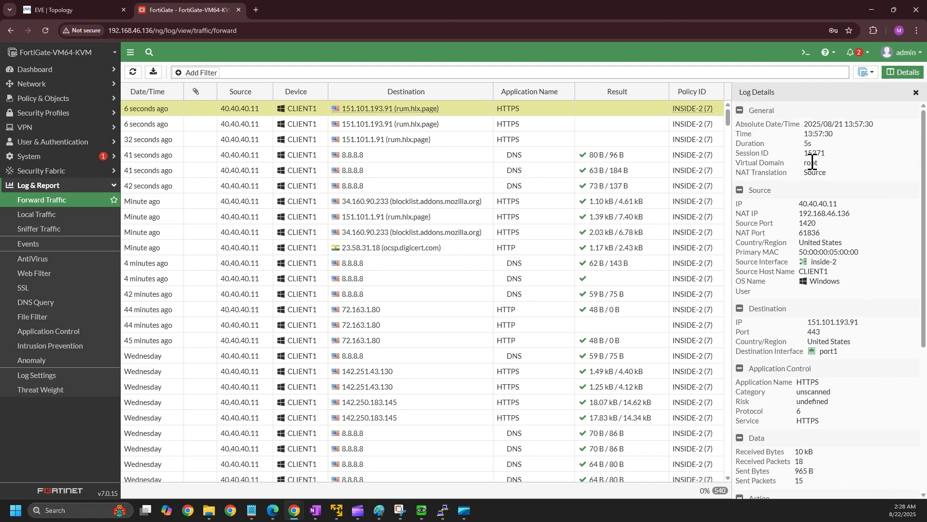
pyautogui.click(63, 5)
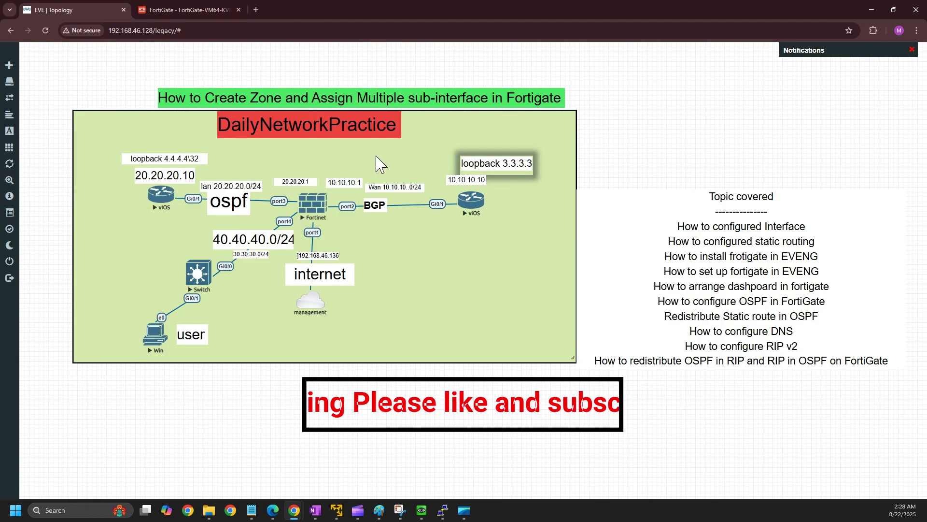